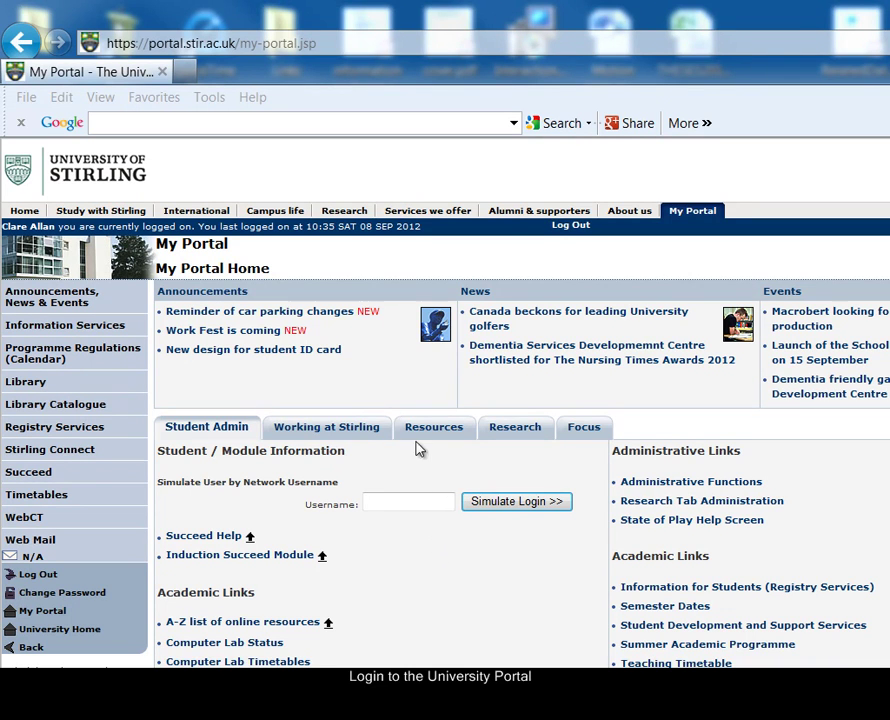
- From the Portal's Resources section, open the A-Z list of online resources in a new tab
left_click(445, 430)
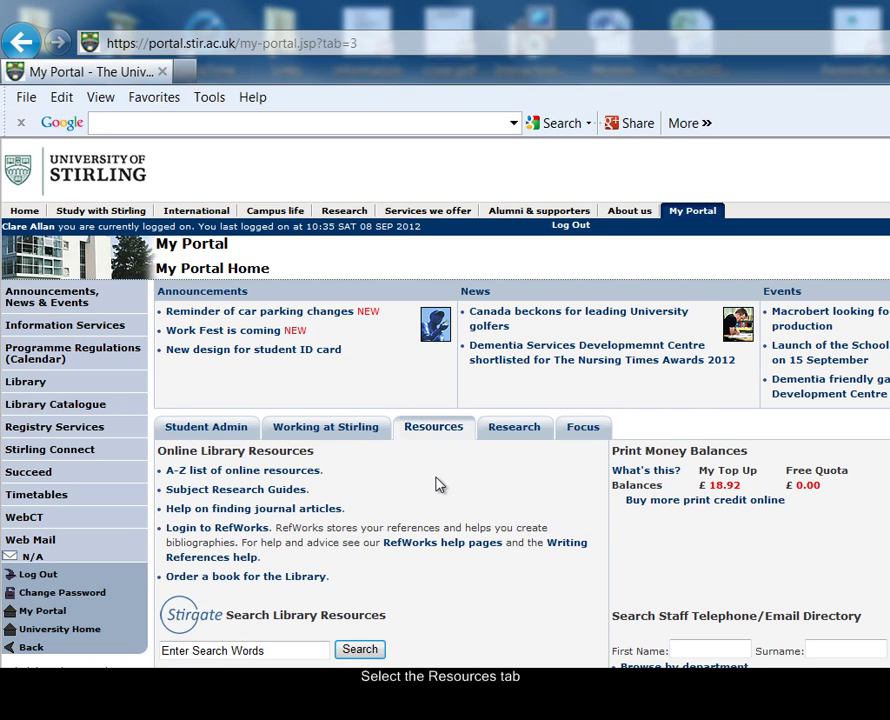
left_click(288, 474)
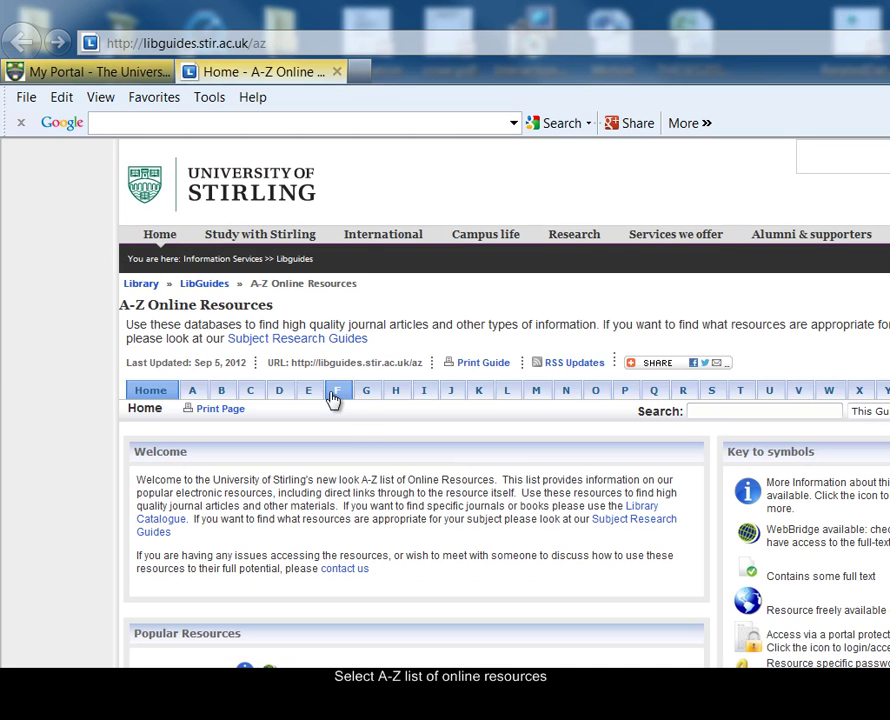
- Under letter E, open the Environmental Sciences and Pollution Management (ESPM) database
left_click(308, 390)
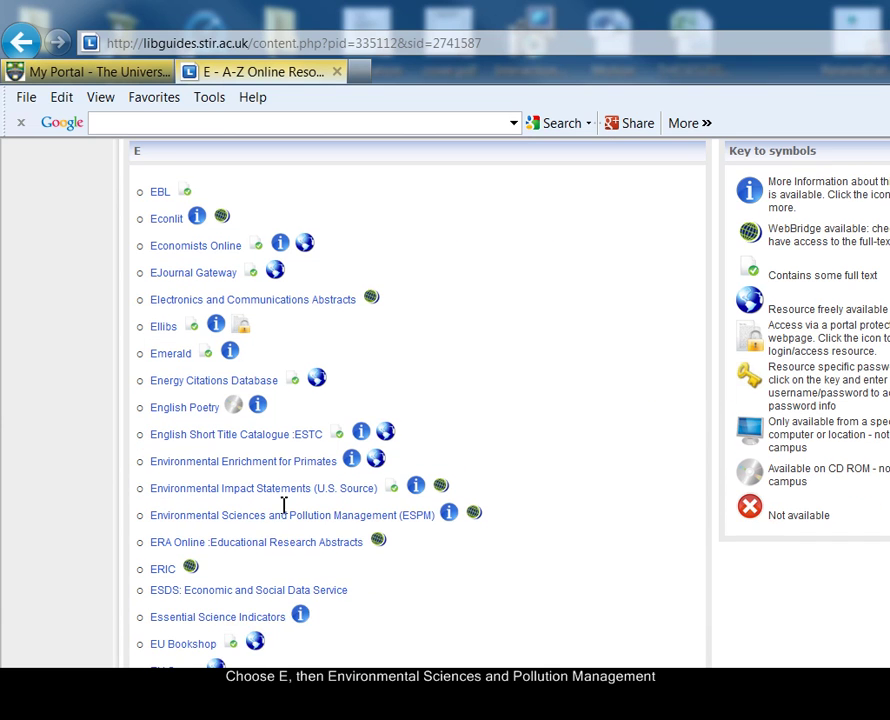
left_click(284, 522)
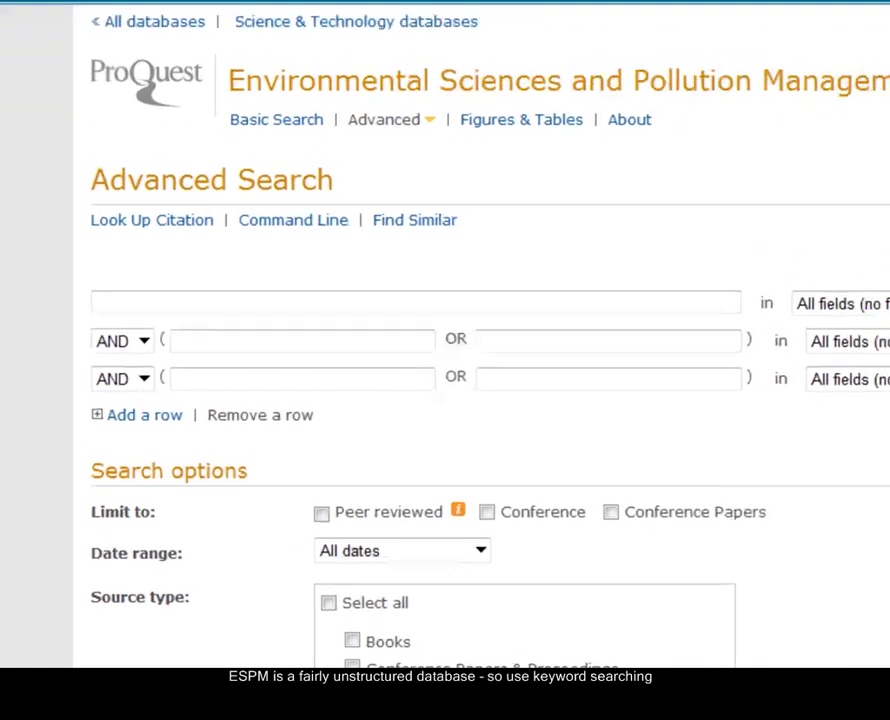
- Search for "genetically modified" limited to the last 3 years, giving 1067 results
left_click(356, 394)
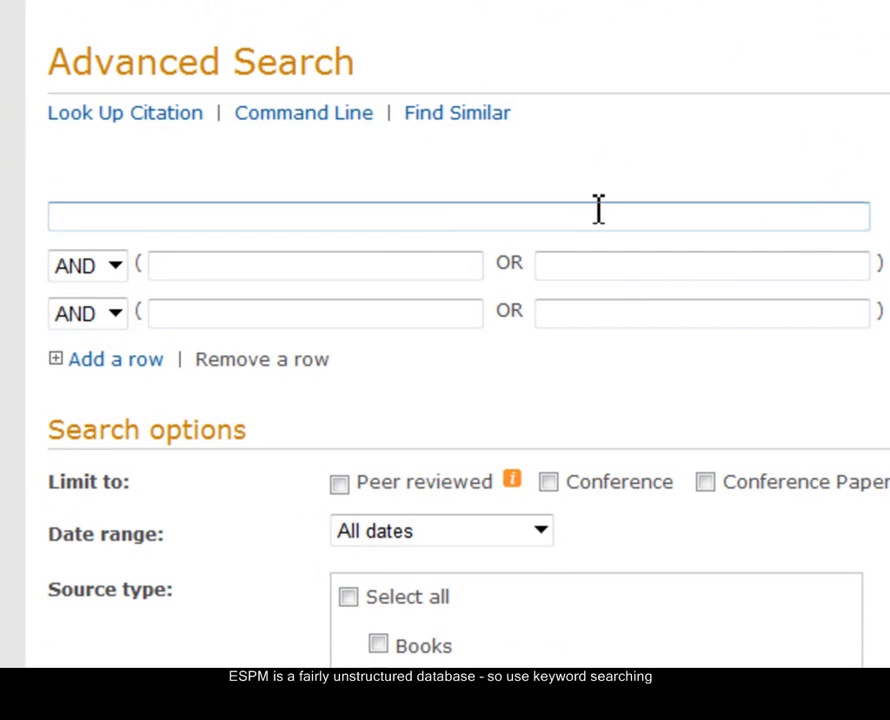
type("\"geneti")
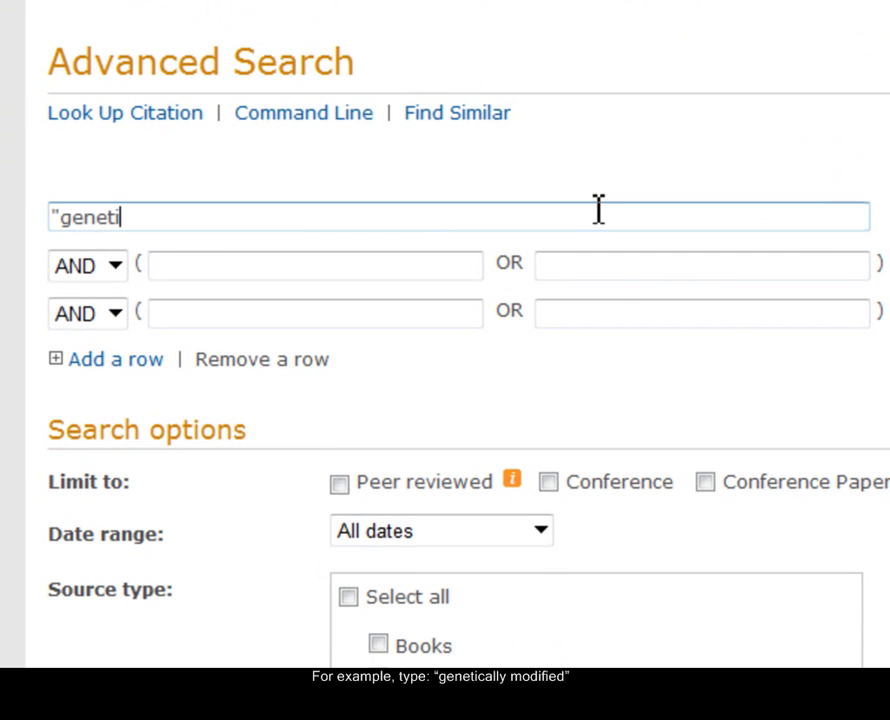
type("cally ")
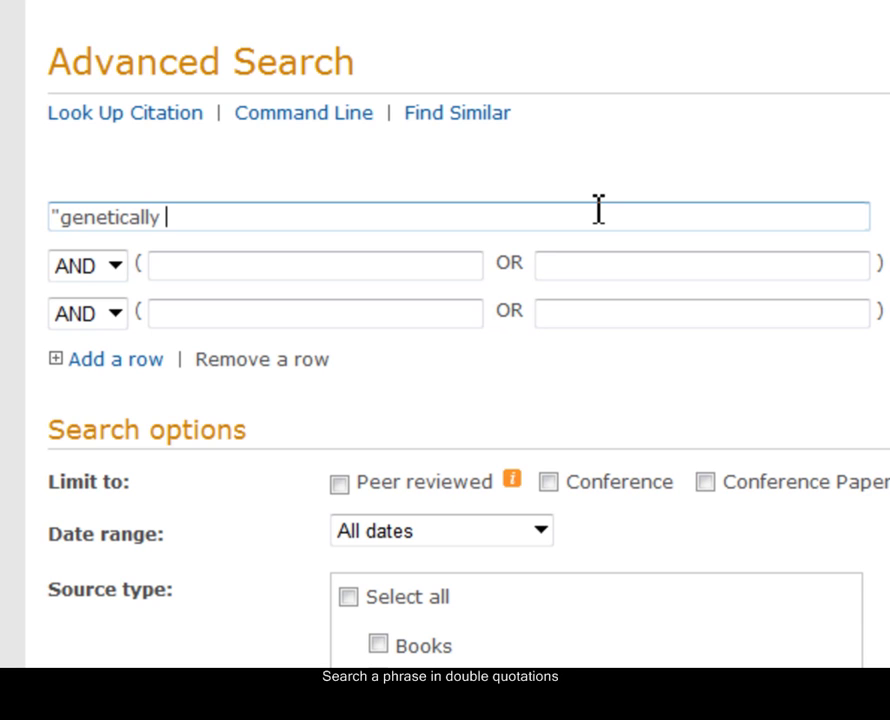
type("modified")
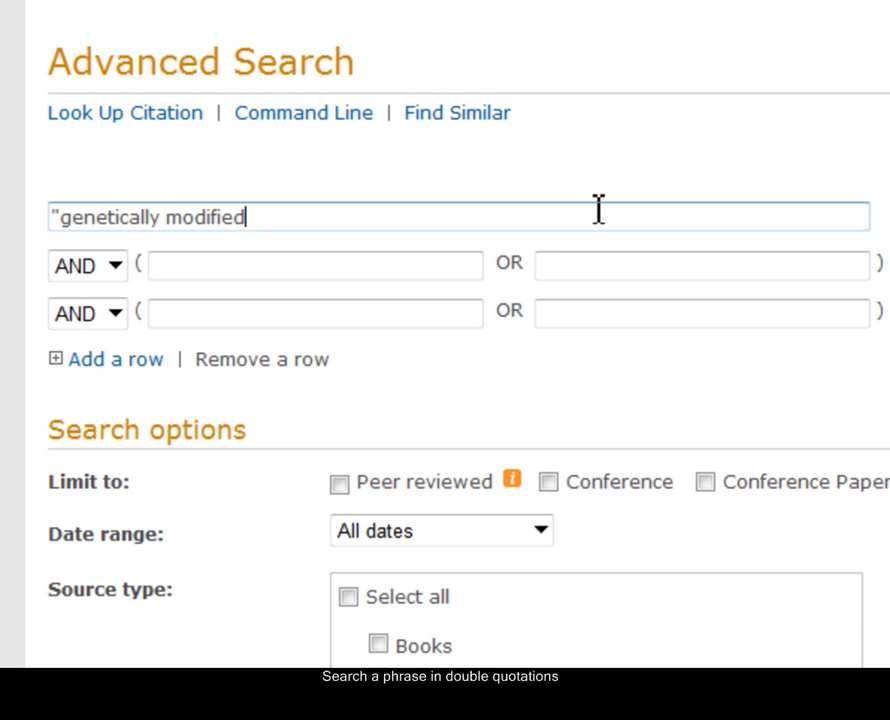
type("\"")
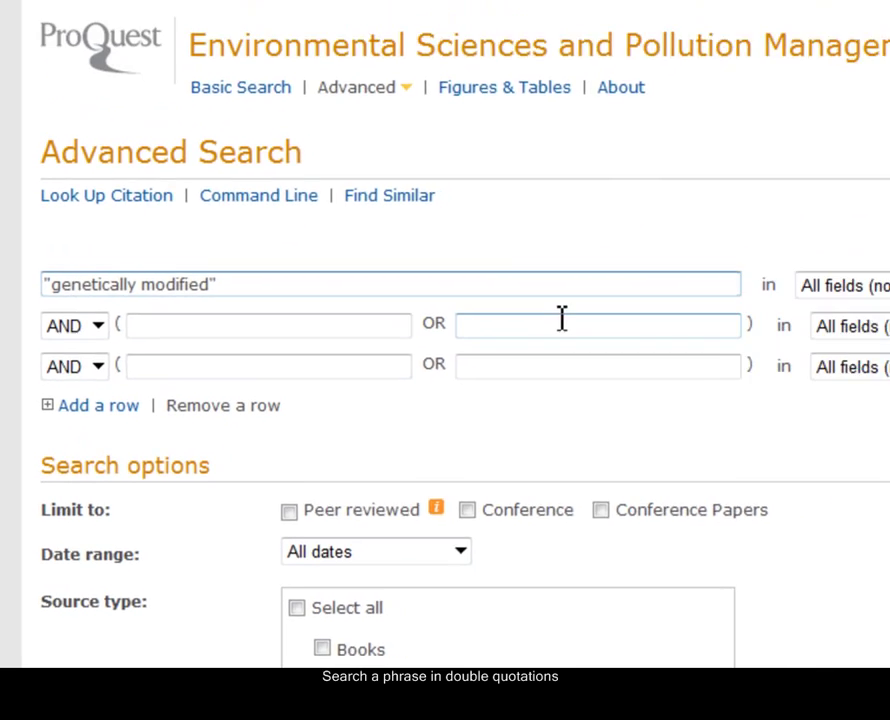
scroll(729, 324, "down", 2)
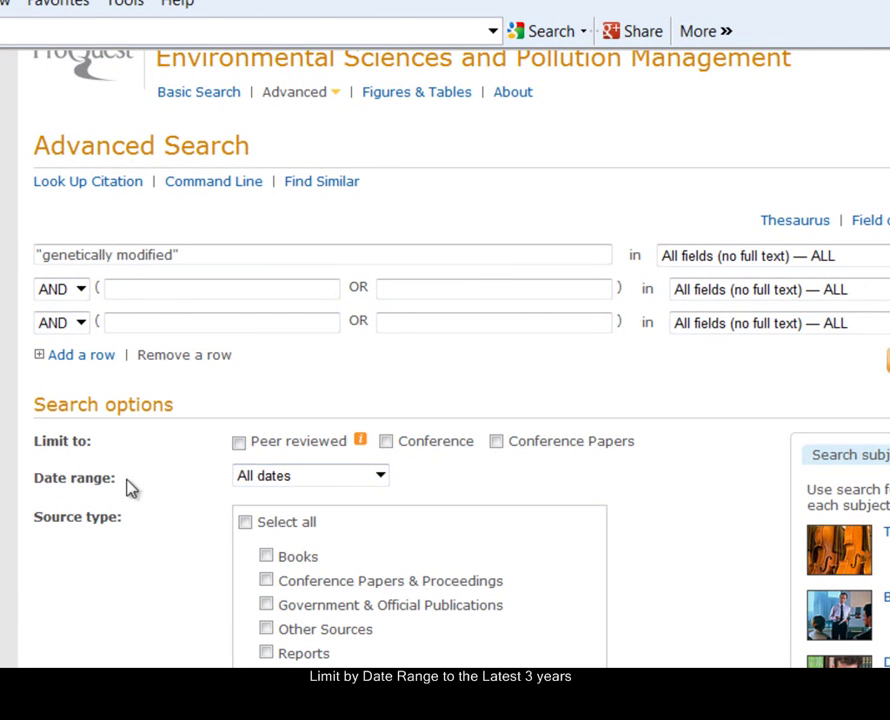
left_click(380, 478)
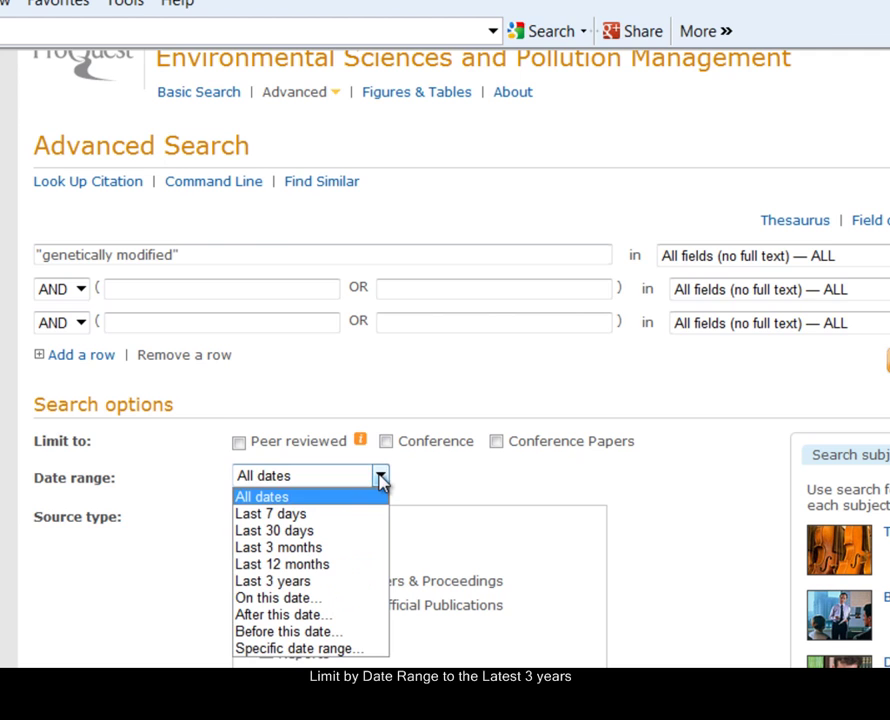
left_click(295, 581)
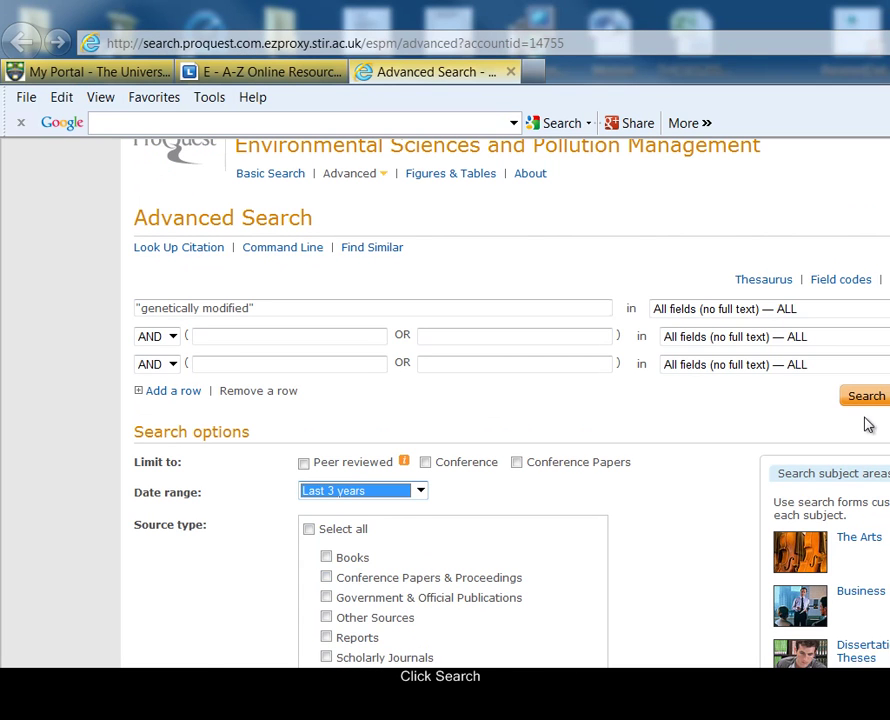
left_click(866, 395)
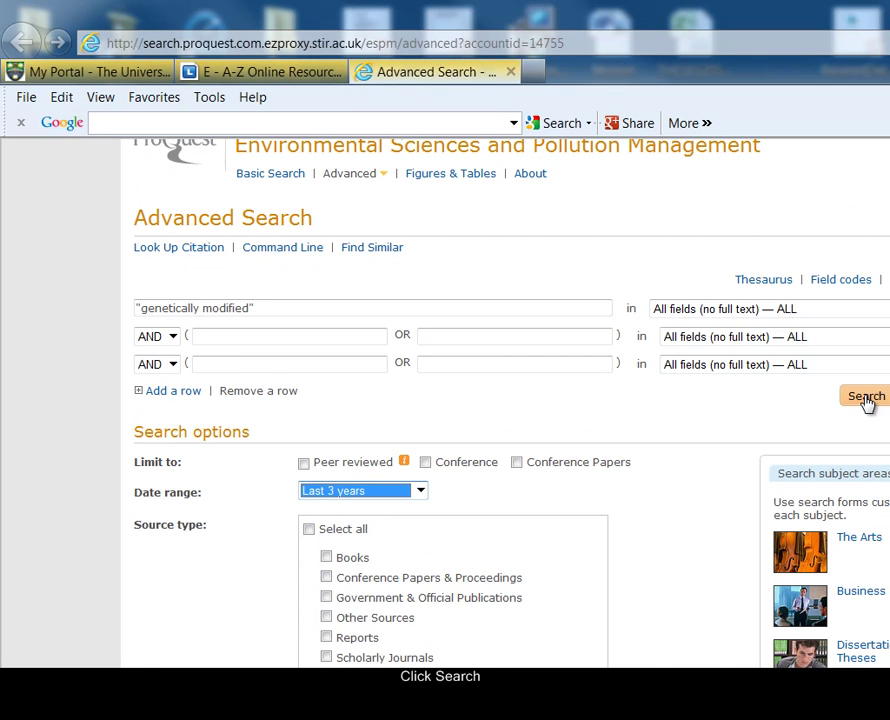
mouse_move(350, 260)
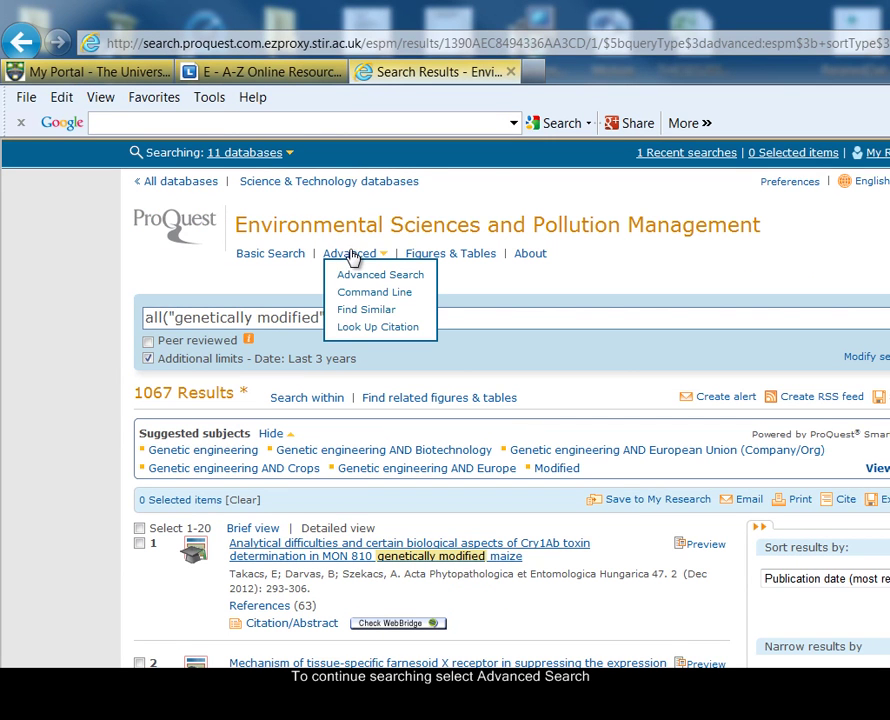
- Run a fresh search for food* or crop* or plant* limited to the last 3 years
left_click(378, 274)
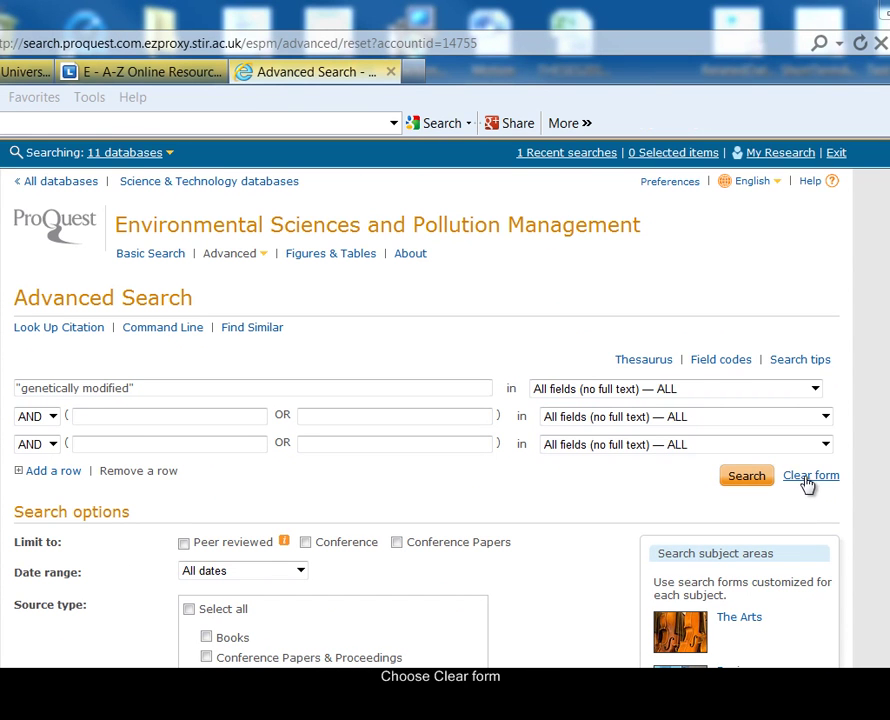
left_click(808, 484)
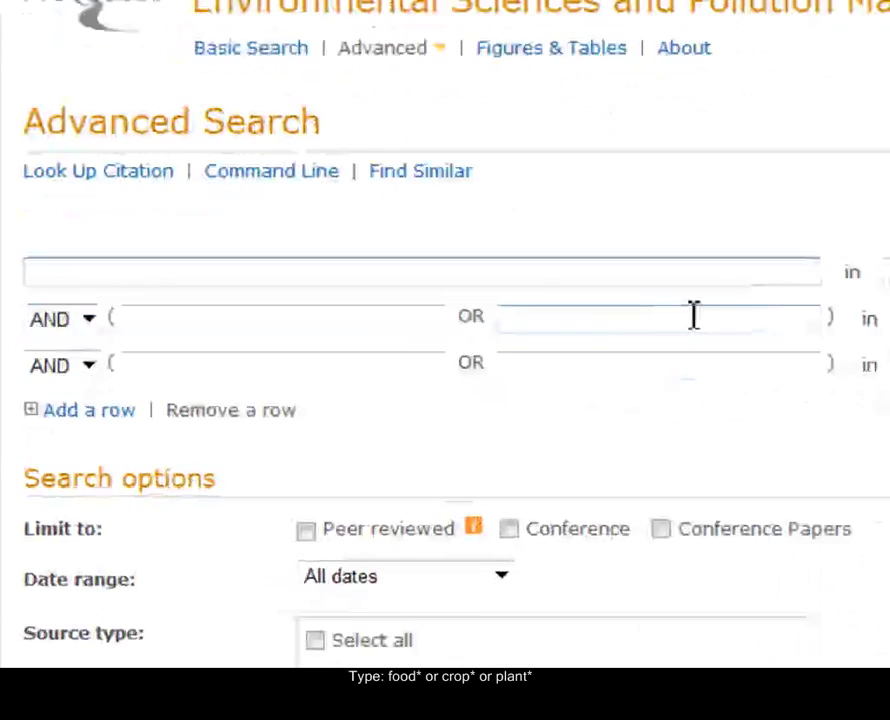
type("foo")
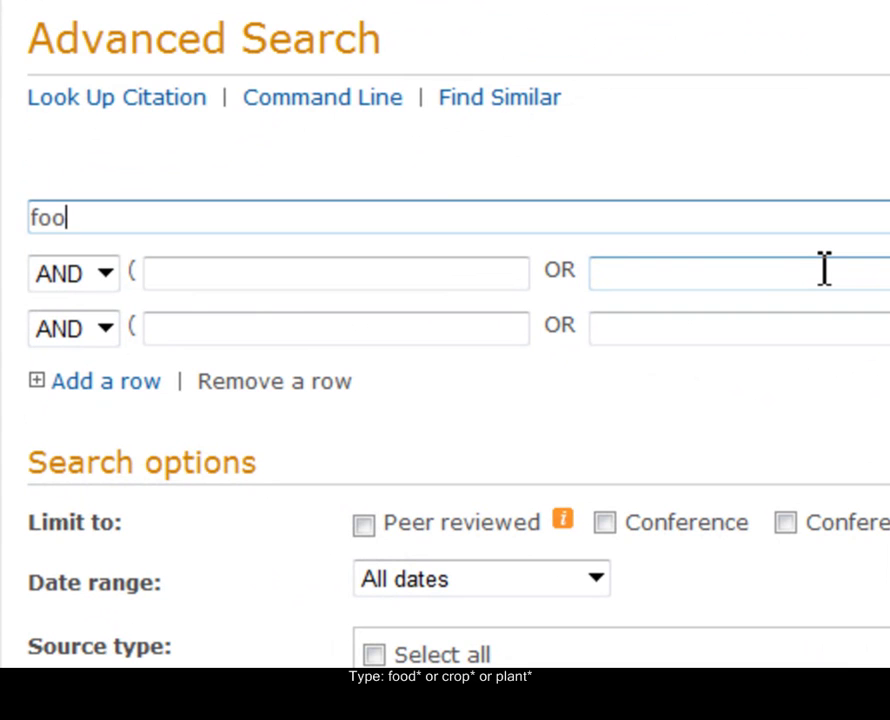
type("d* or ")
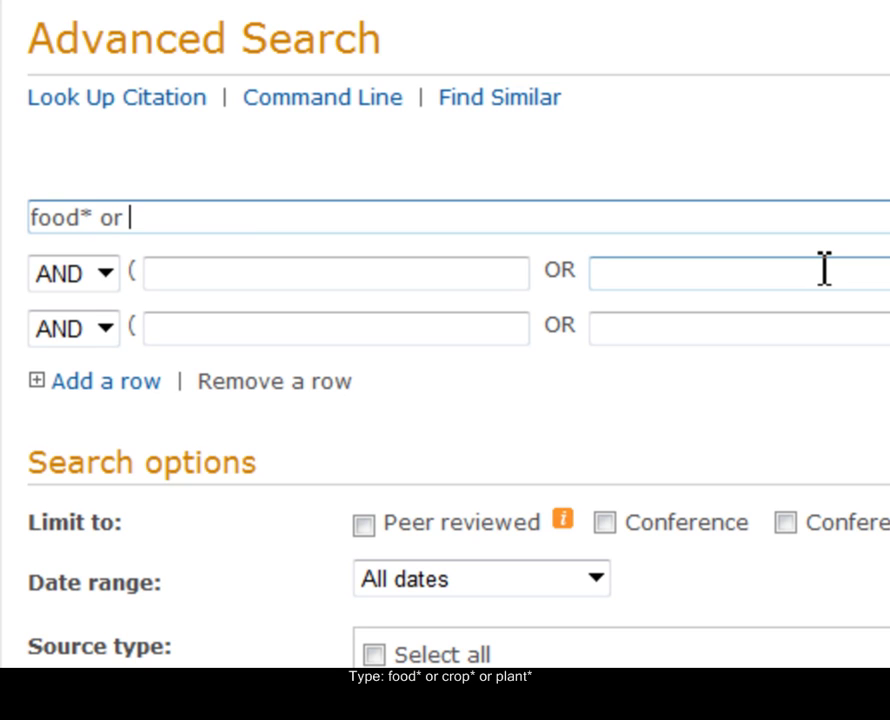
type("crop*")
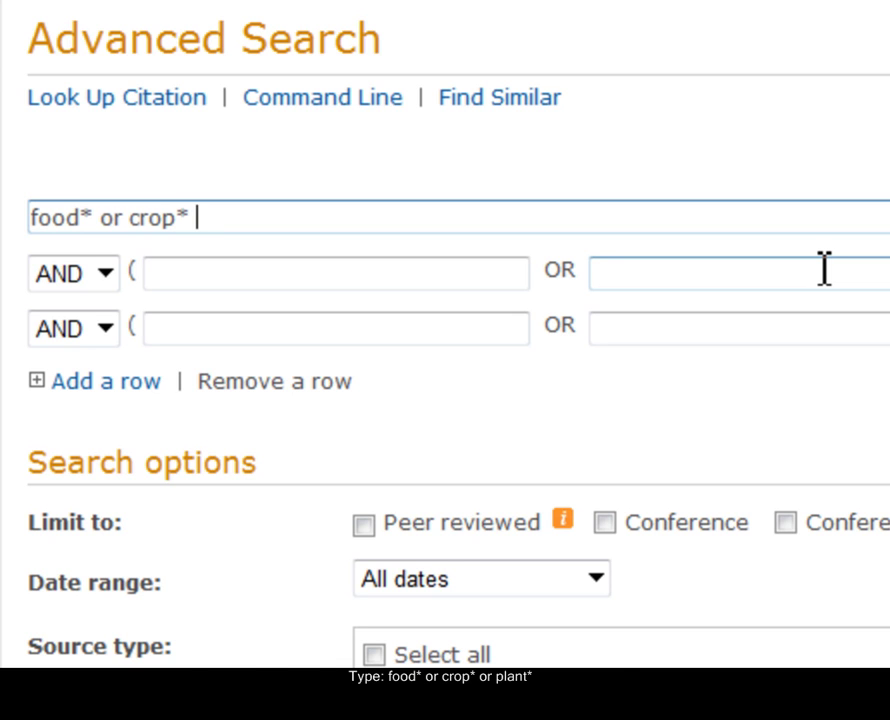
type(" or ")
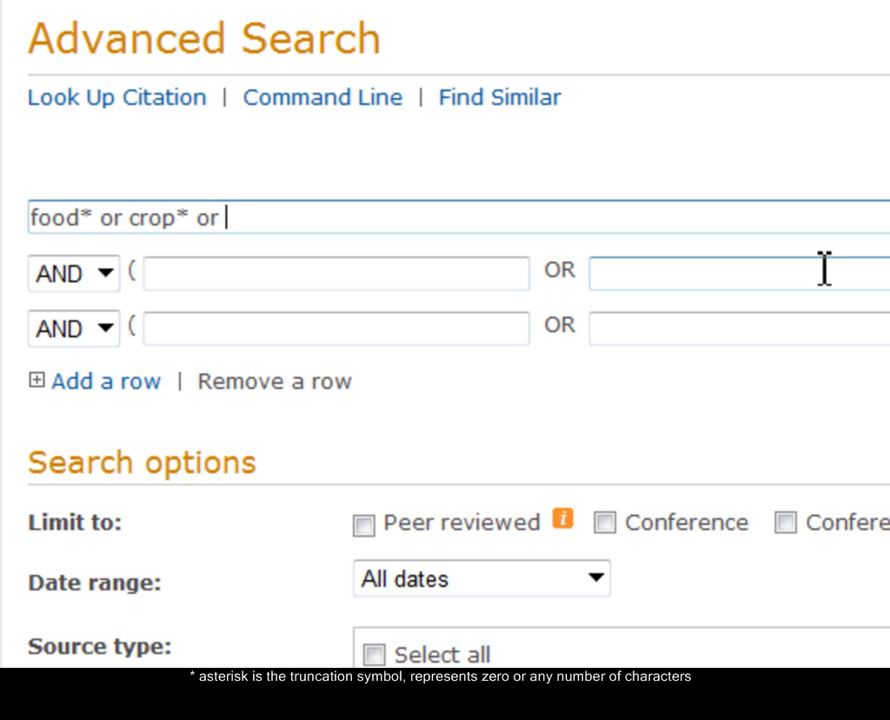
type("plant*")
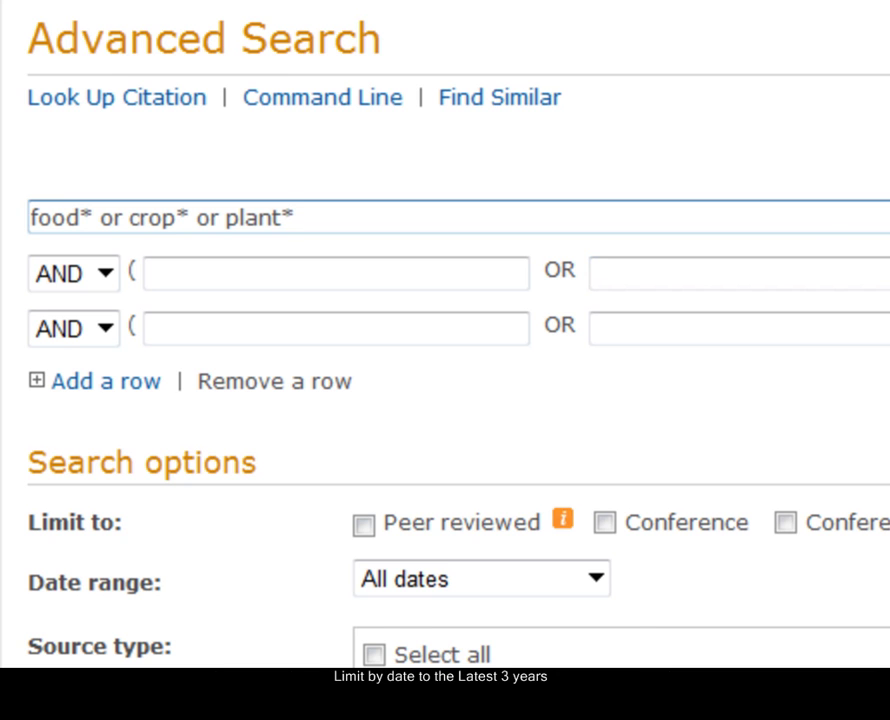
left_click(597, 579)
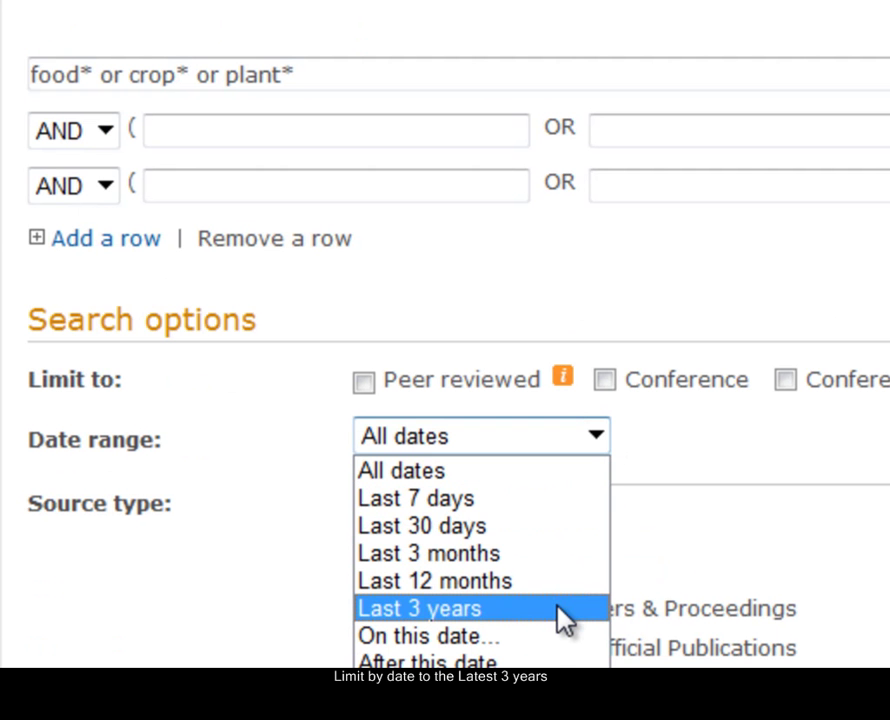
left_click(546, 609)
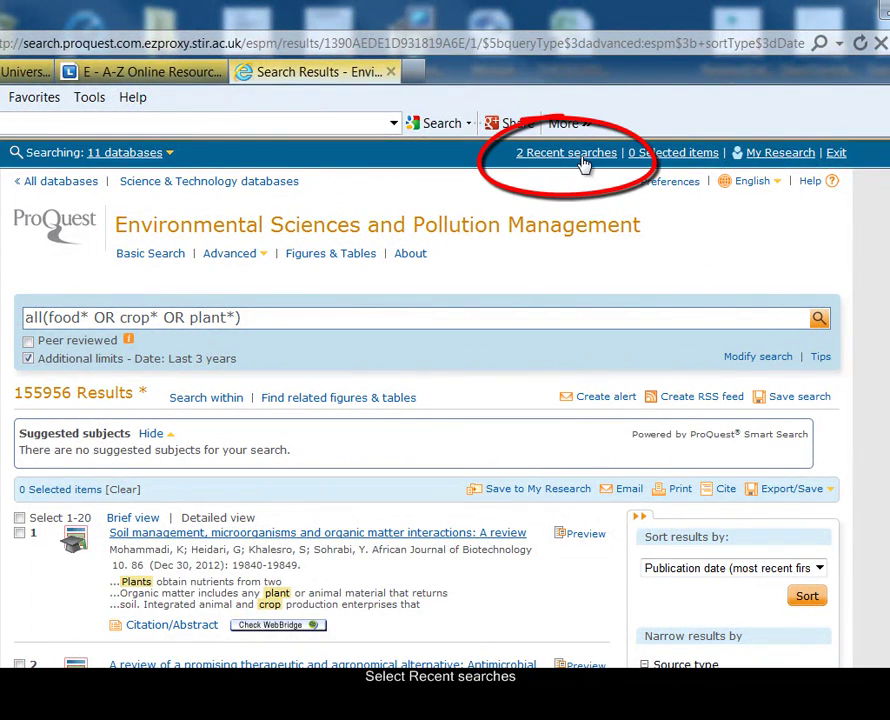
- Combine recent searches with "1 and 2", giving 576 results
left_click(551, 155)
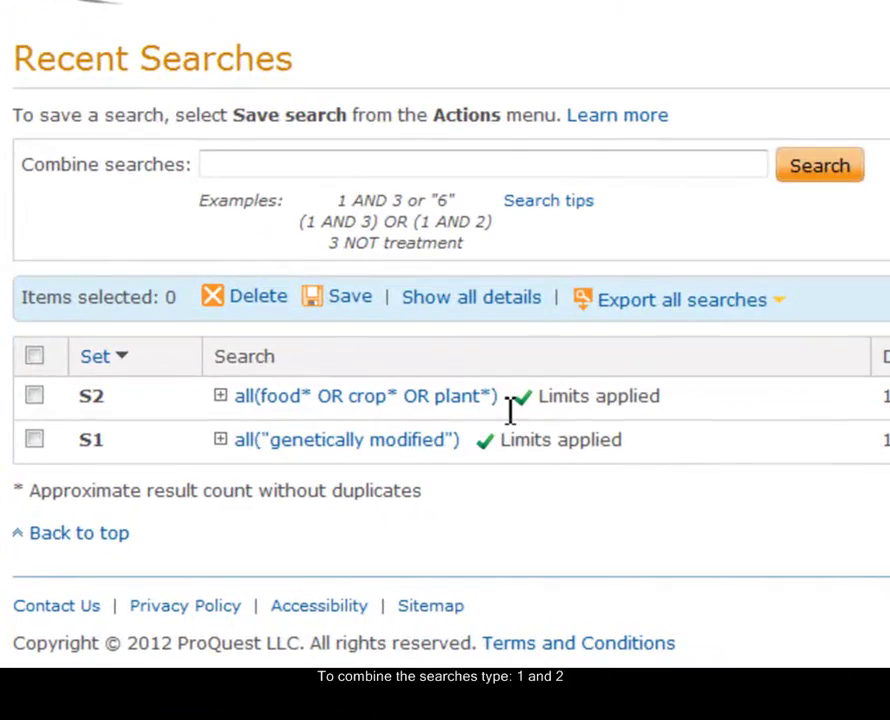
left_click(231, 163)
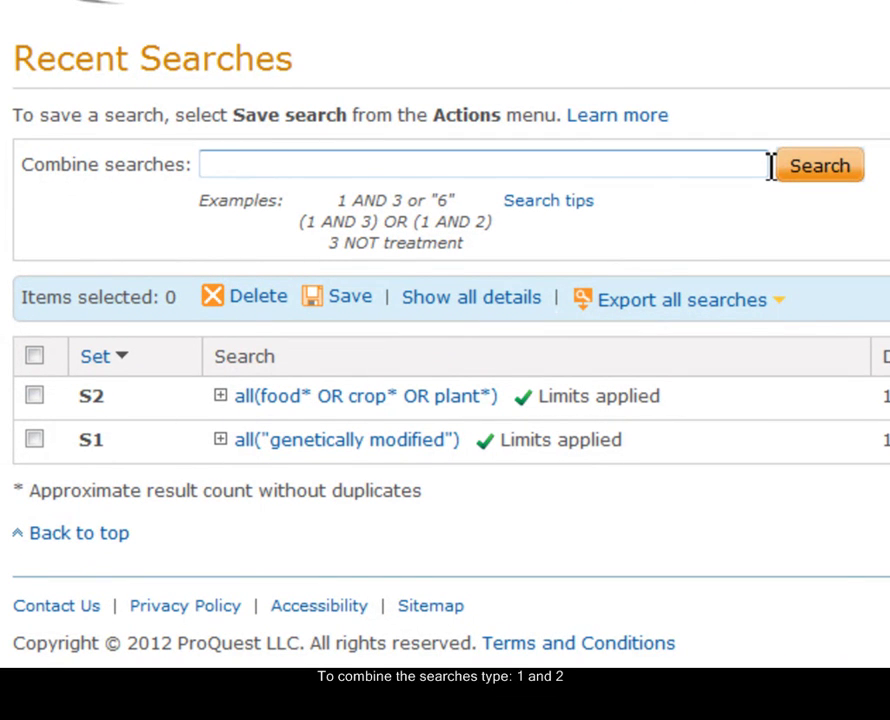
type("1 and 2")
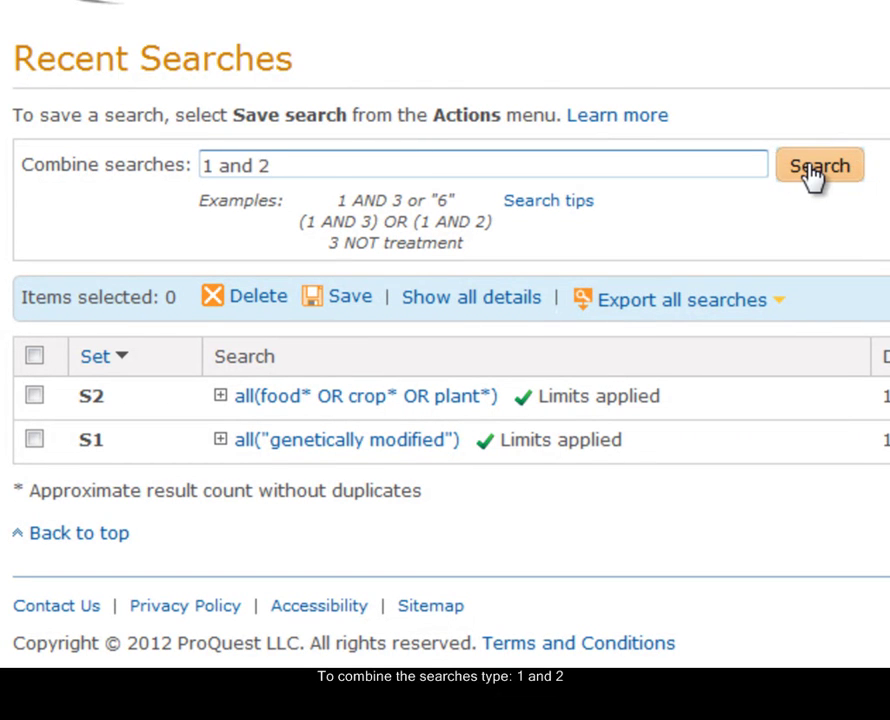
left_click(813, 172)
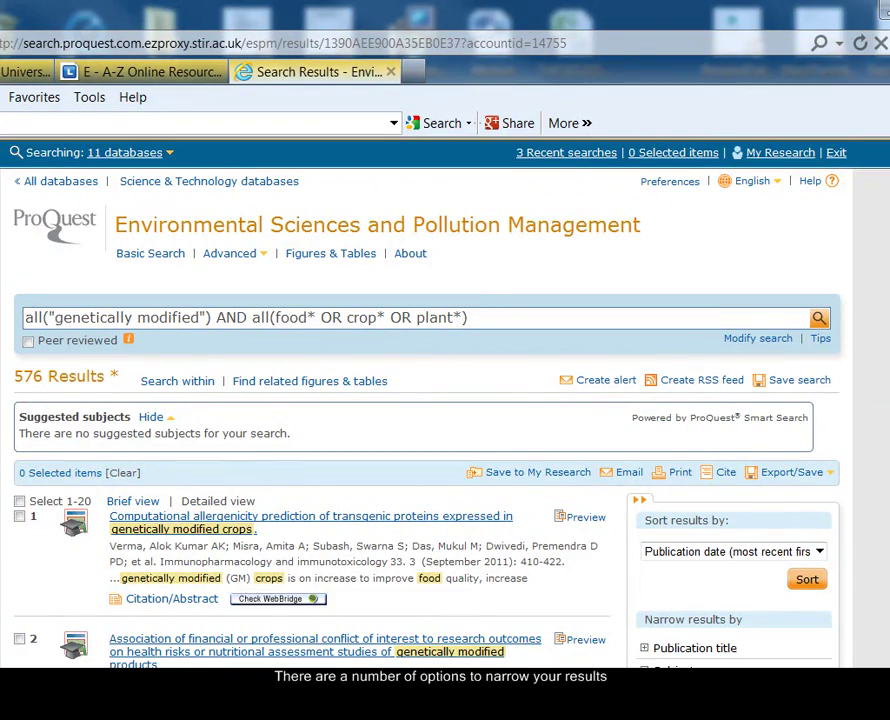
- Show every database with its result count under Narrow results by Database
scroll(620, 274, "down", 3)
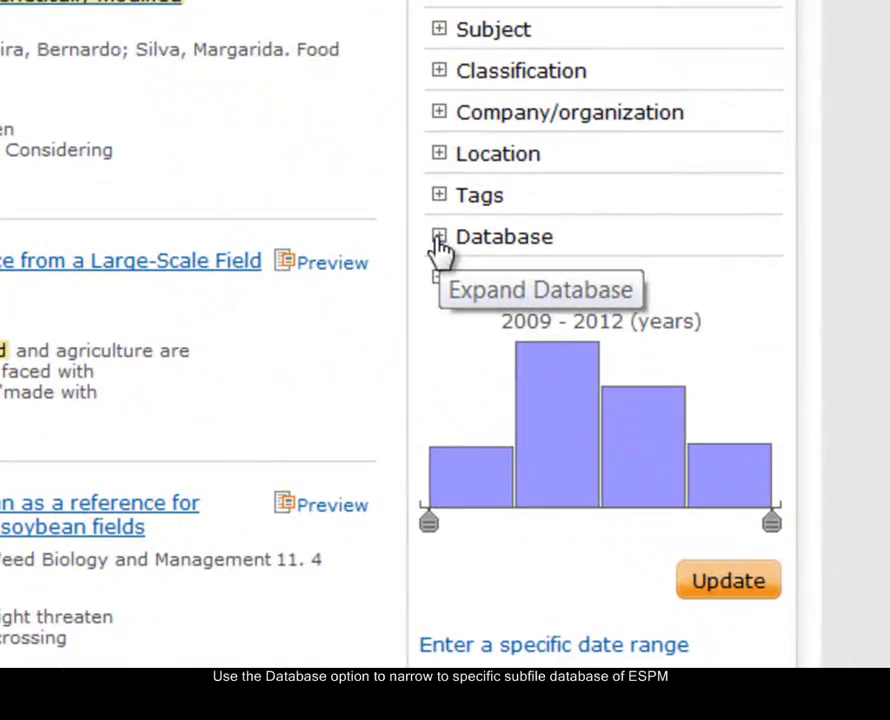
left_click(548, 242)
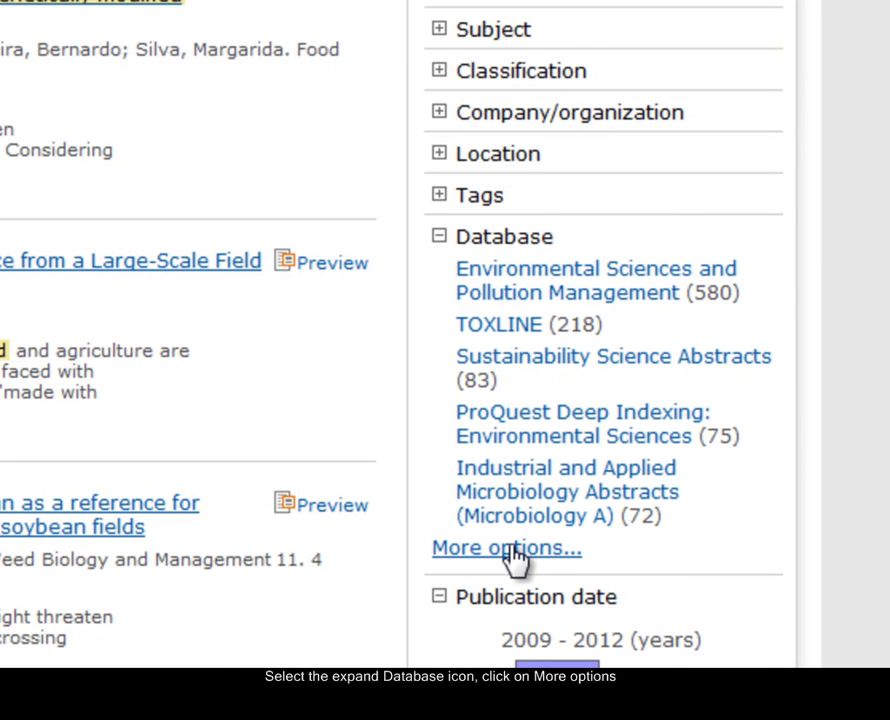
left_click(507, 549)
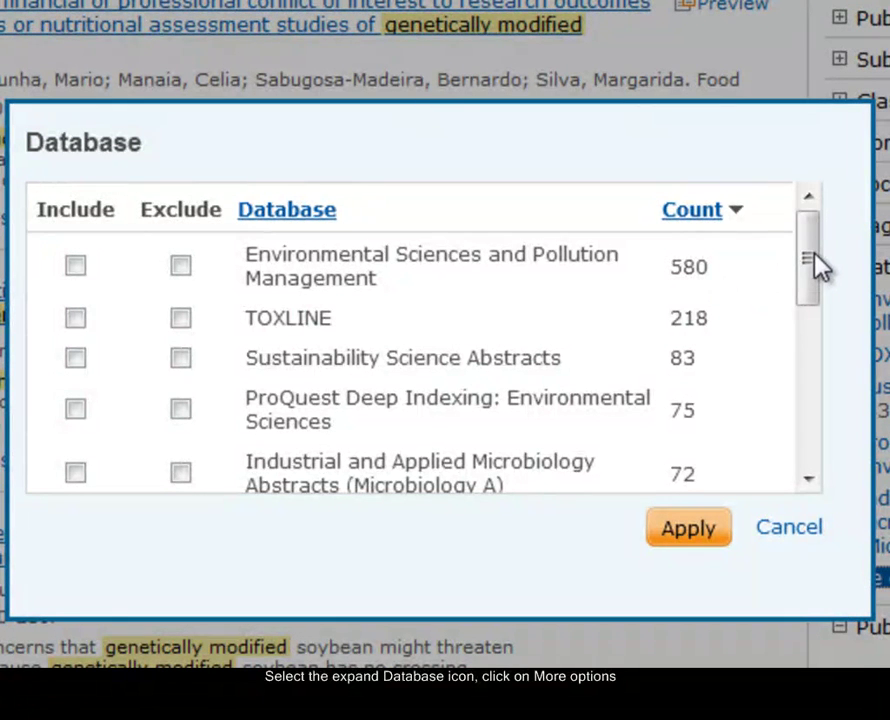
- Include only Ecology Abstracts in the Database filter, leaving 57 results
left_click_drag(813, 265, 838, 315)
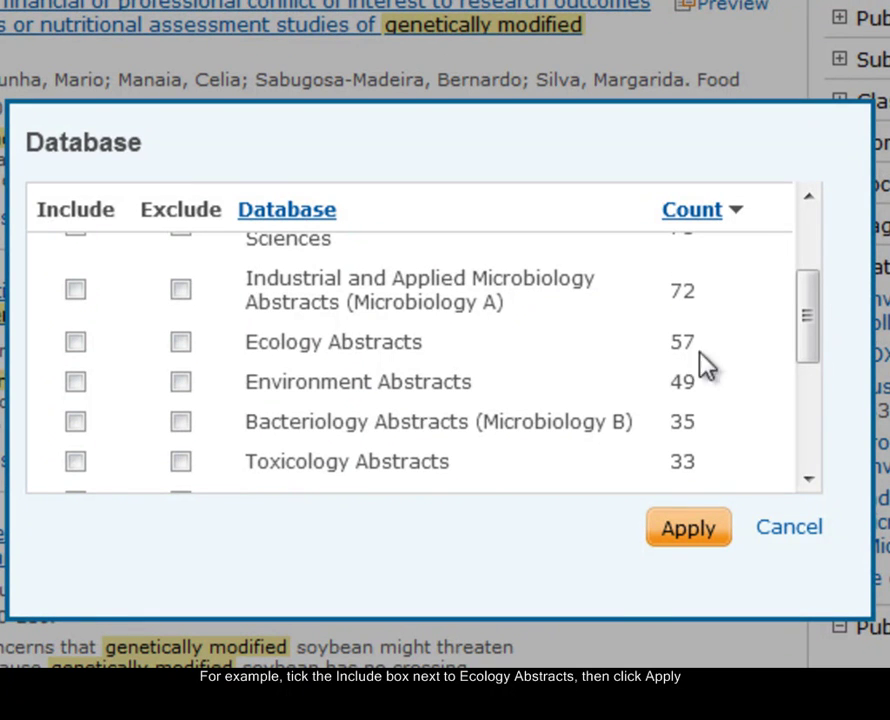
left_click_drag(461, 352, 294, 362)
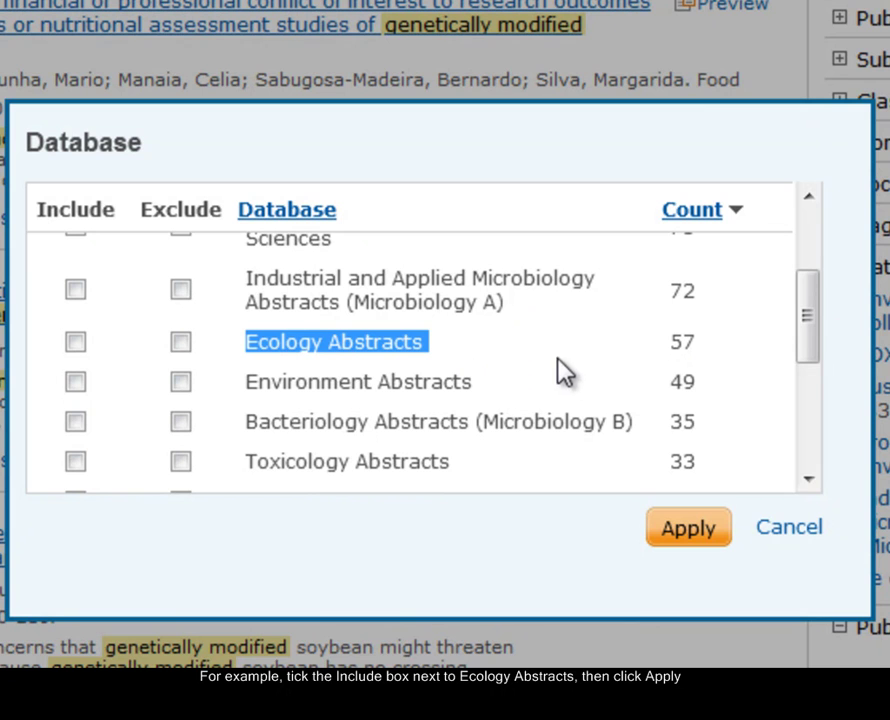
left_click(76, 342)
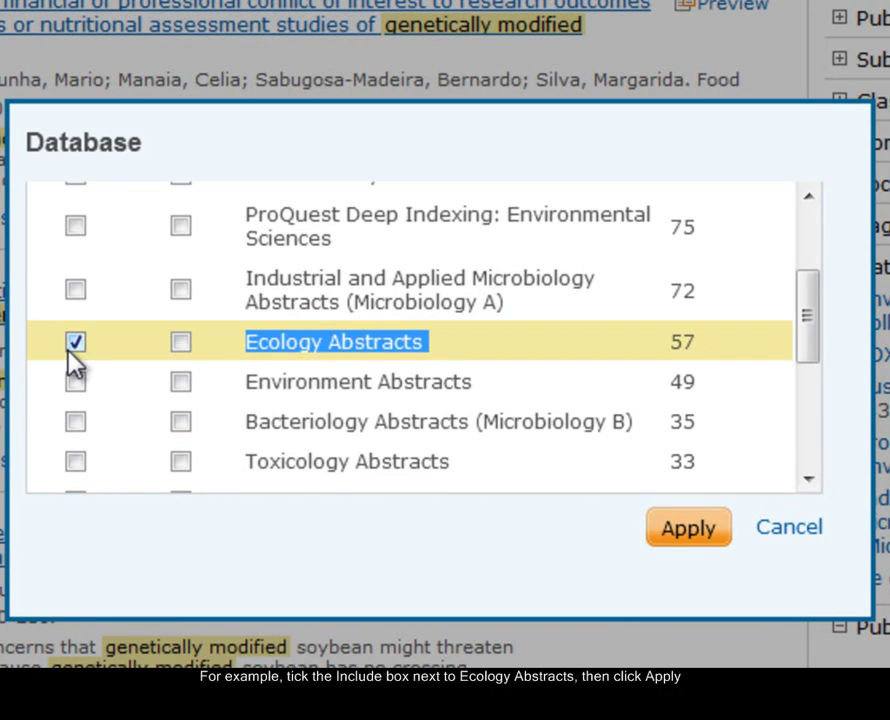
left_click(690, 530)
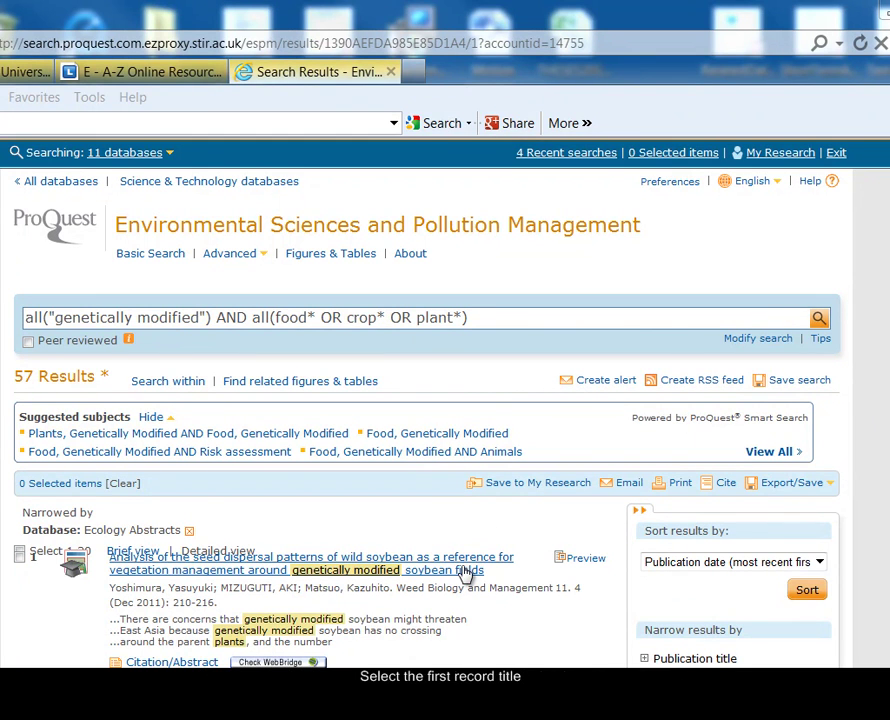
- Open the first record on wild soybean seed dispersal and view its database list
left_click(344, 578)
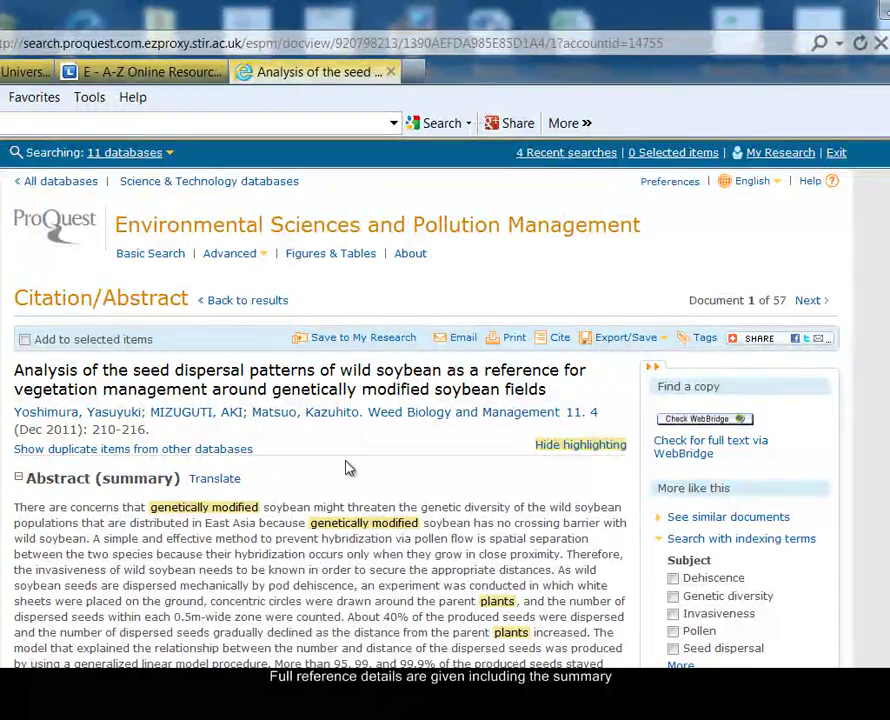
scroll(628, 348, "down", 4)
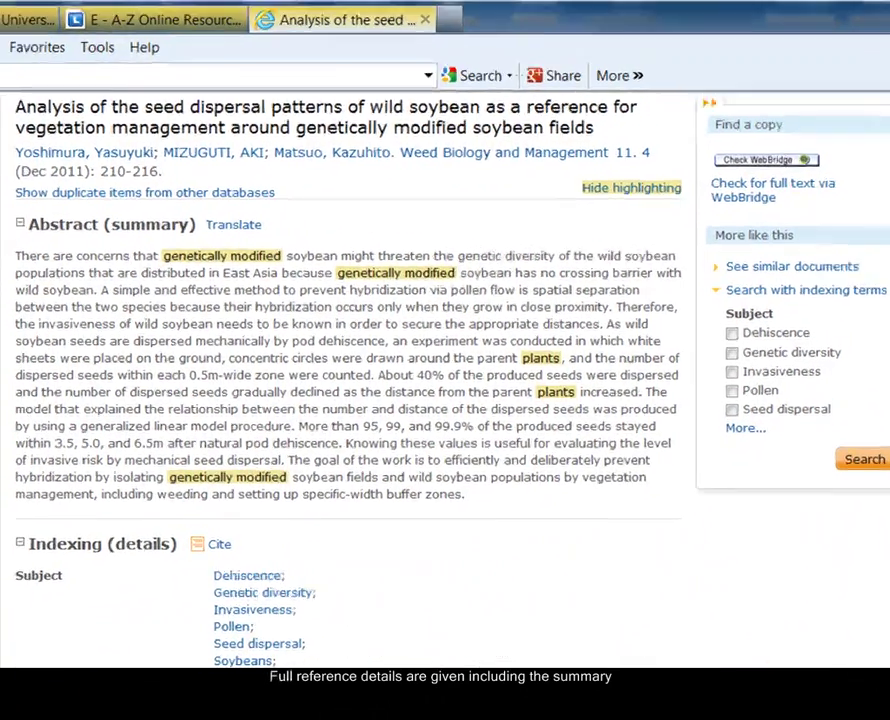
scroll(445, 360, "down", 10)
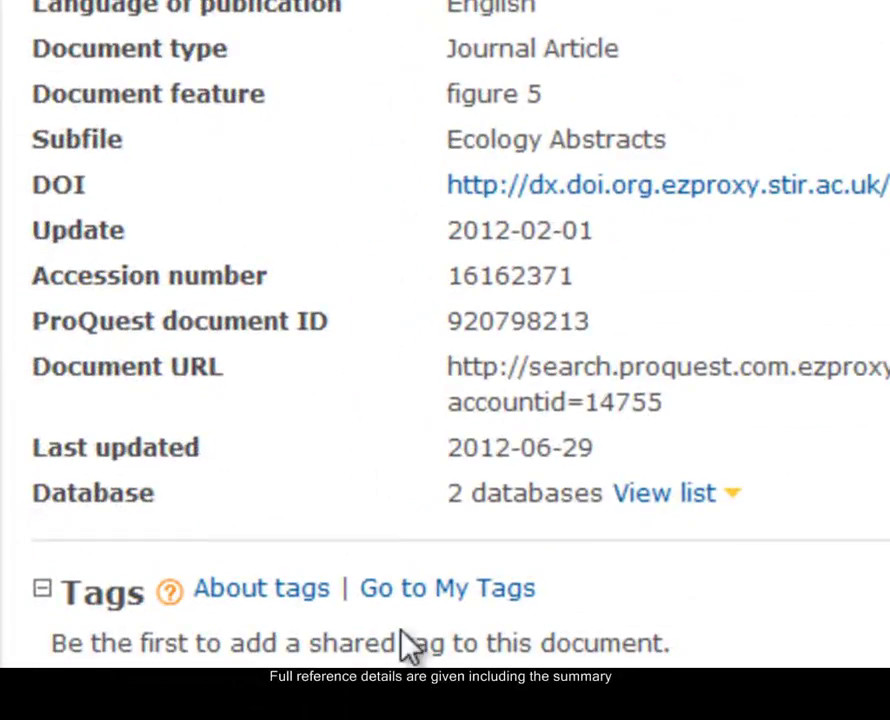
left_click(674, 495)
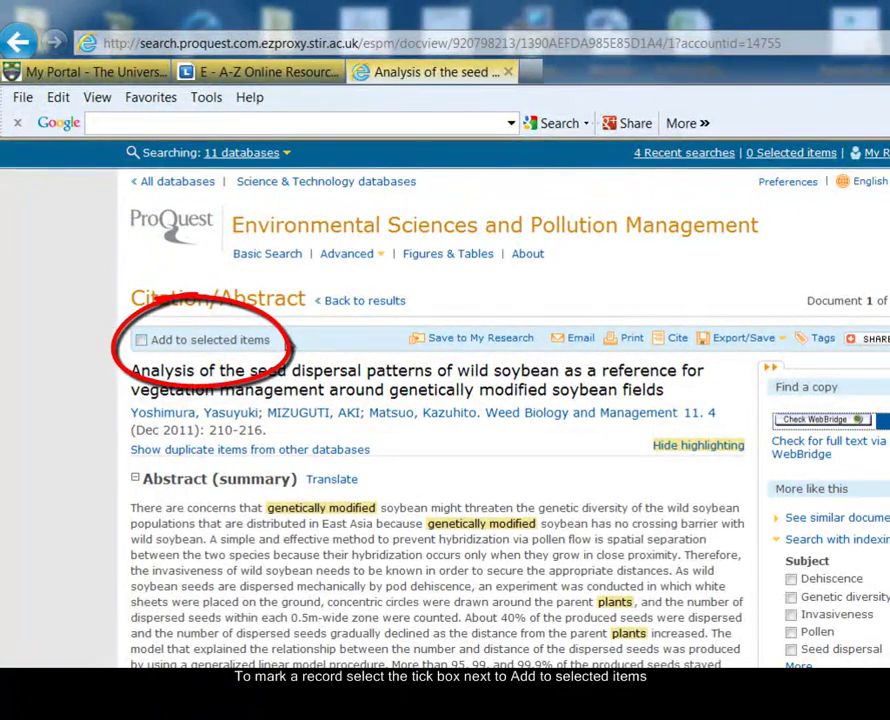
- Add documents 1 and 2 of 57 to the selected items
left_click(183, 345)
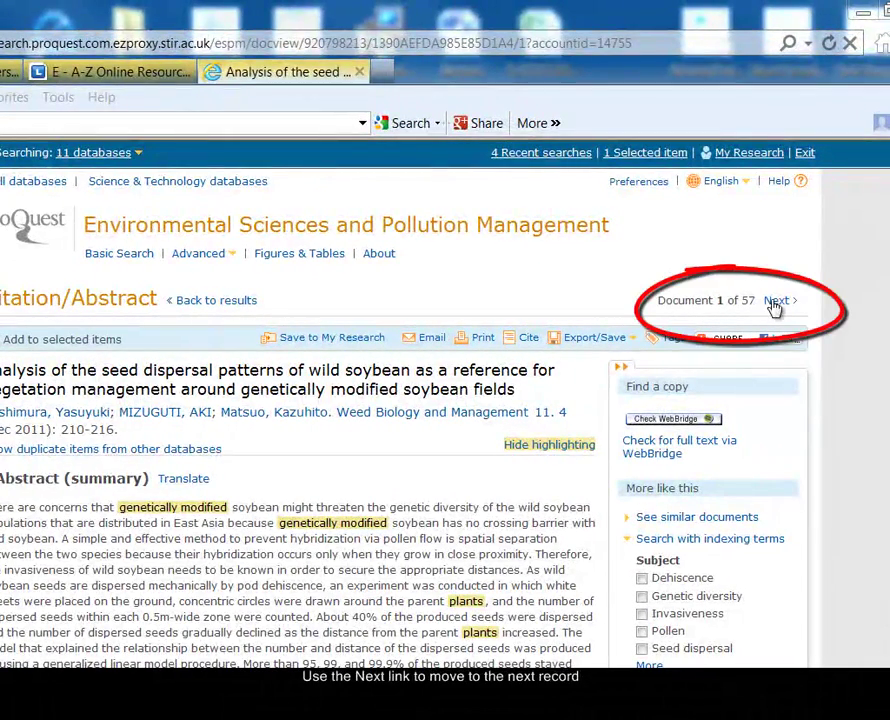
left_click(777, 302)
left_click(2, 341)
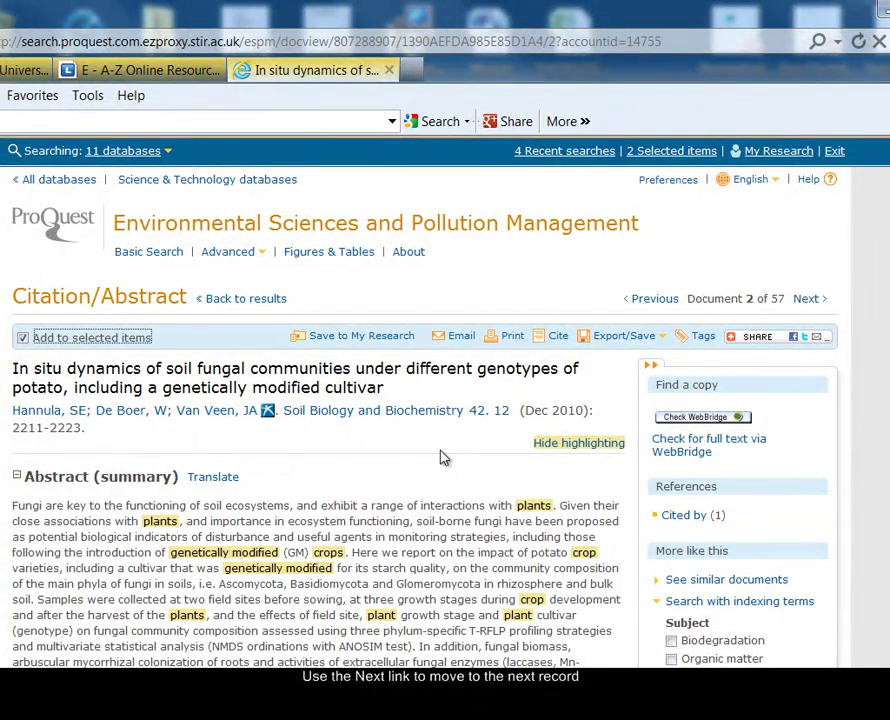
- Show the 2 selected items and open the Export/Save format menu
left_click(660, 152)
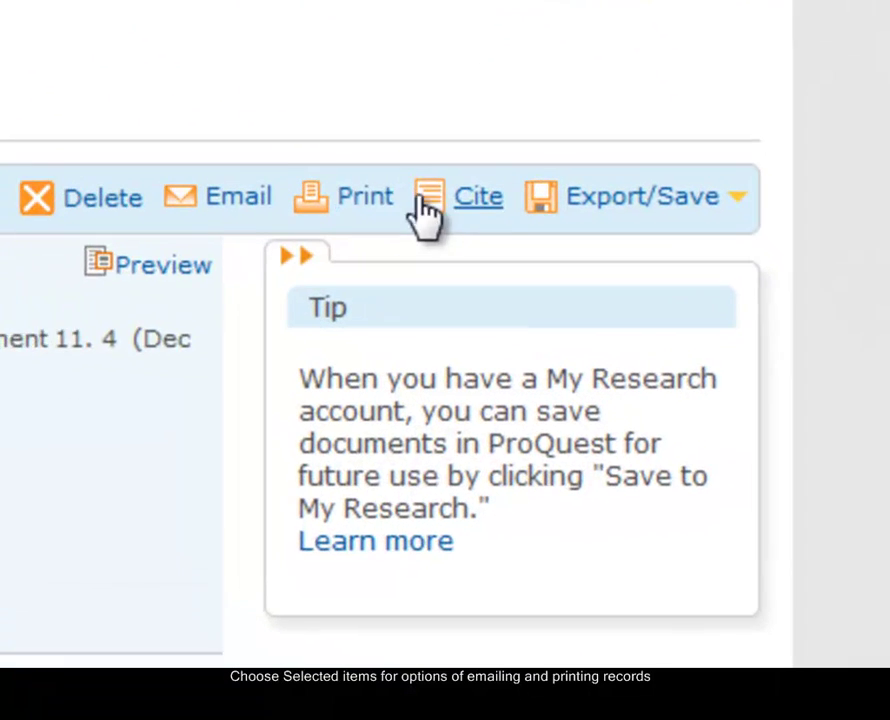
left_click(640, 196)
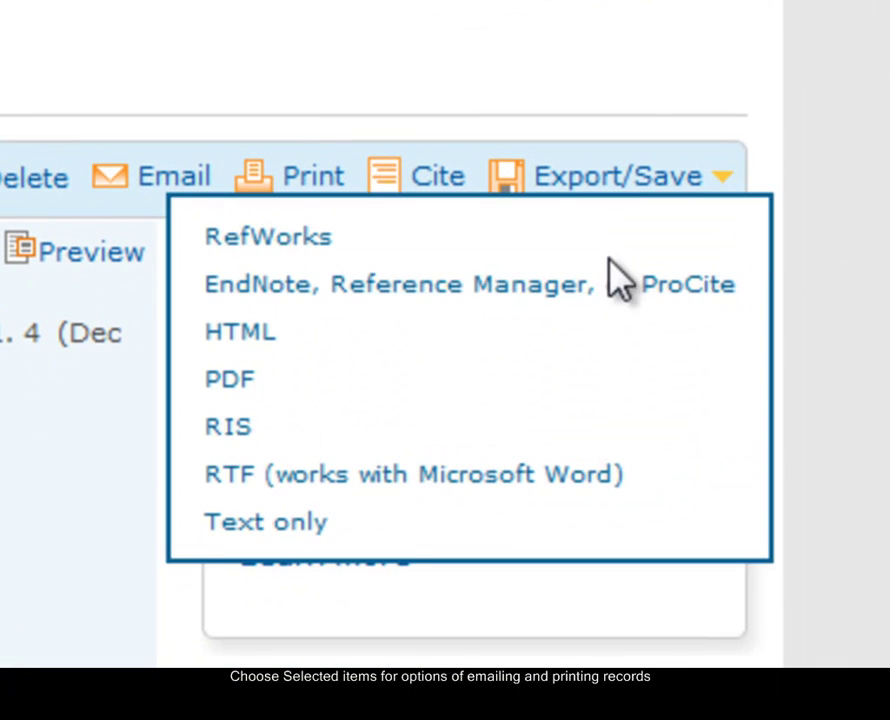
left_click(606, 170)
left_click(608, 195)
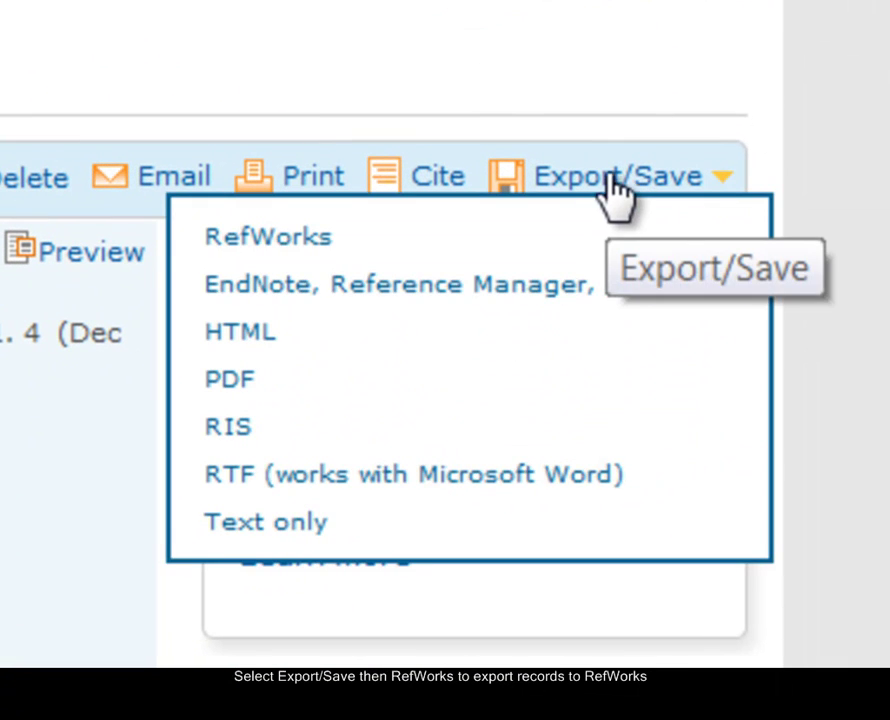